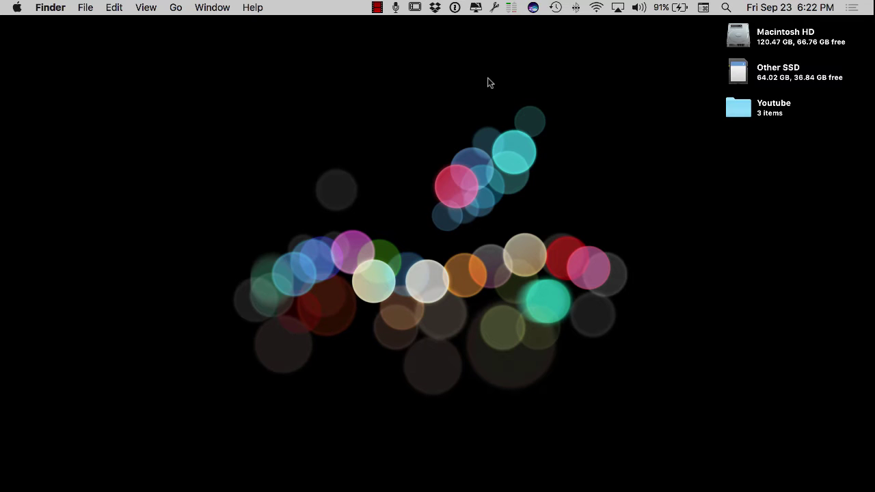
- Activate Siri, ask how it is doing by voice, and dismiss its reply
click(533, 8)
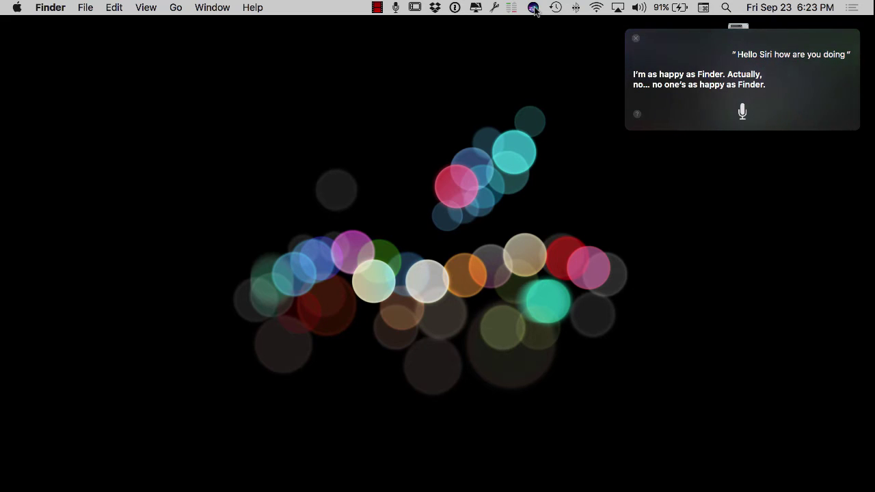
click(636, 41)
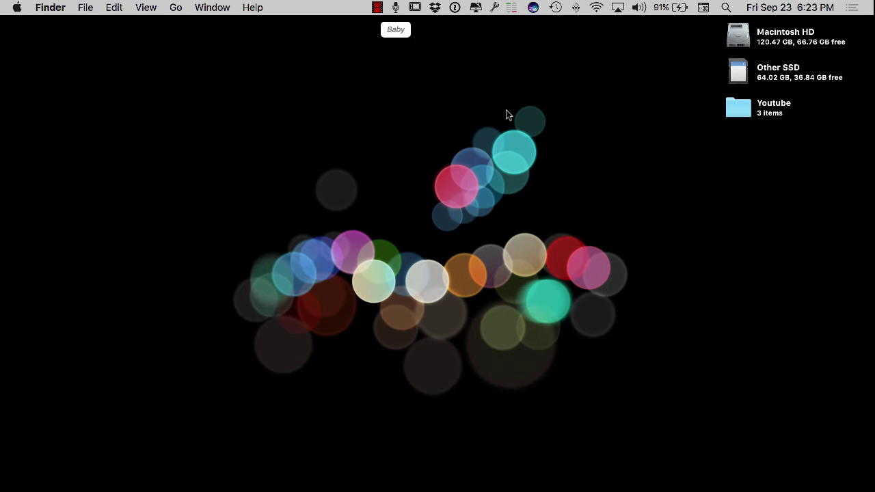
- Switch to Safari and look through the Apple category posts on the Life with tech blog
key(super+space)
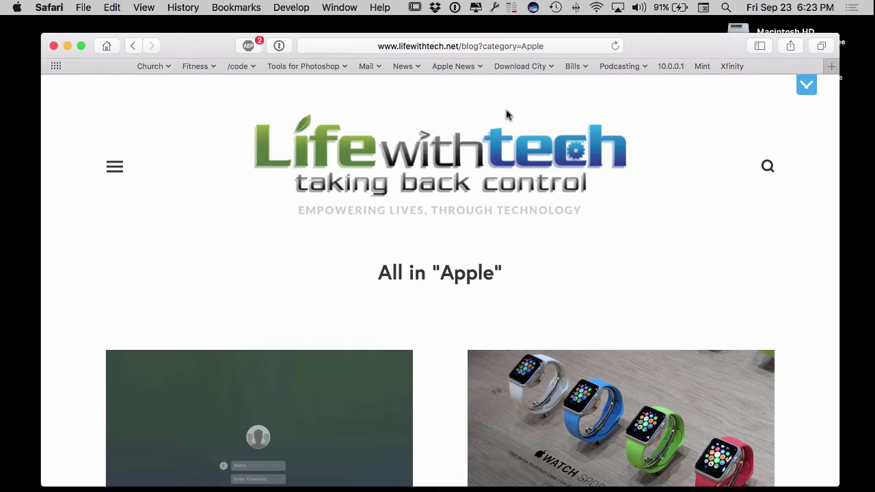
scroll(250, 260, down, 3)
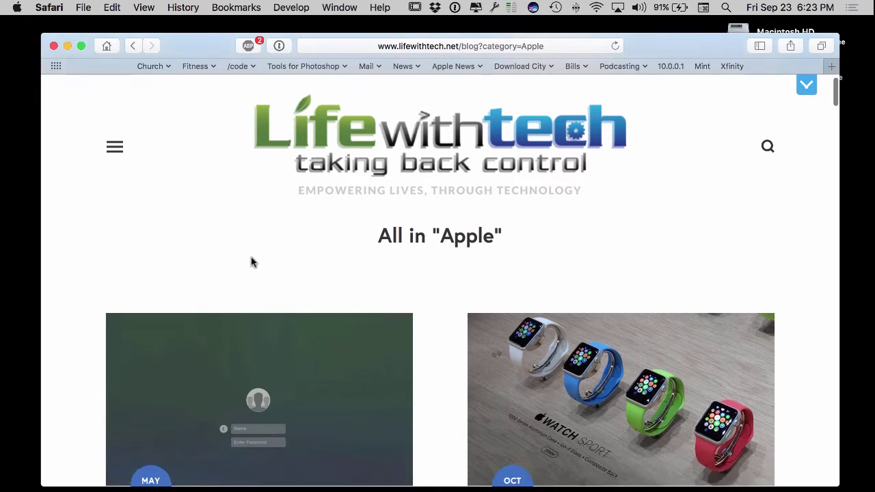
scroll(252, 261, down, 3)
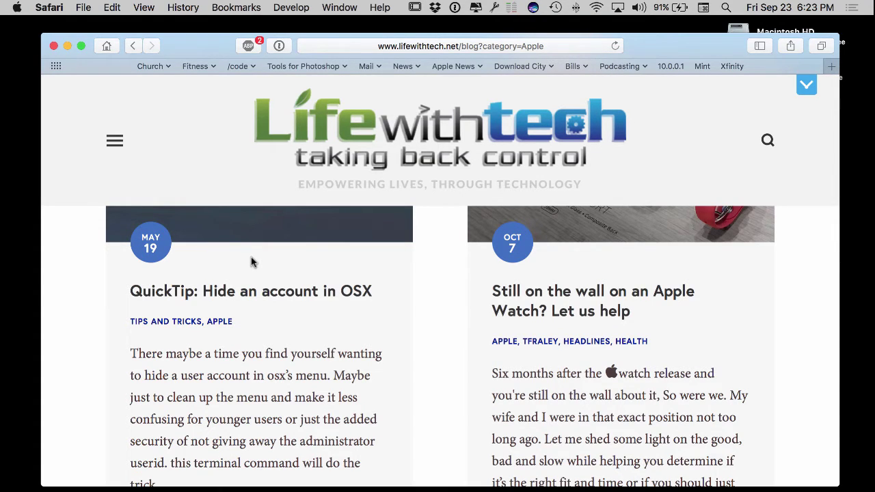
scroll(251, 262, up, 5)
scroll(251, 261, down, 2)
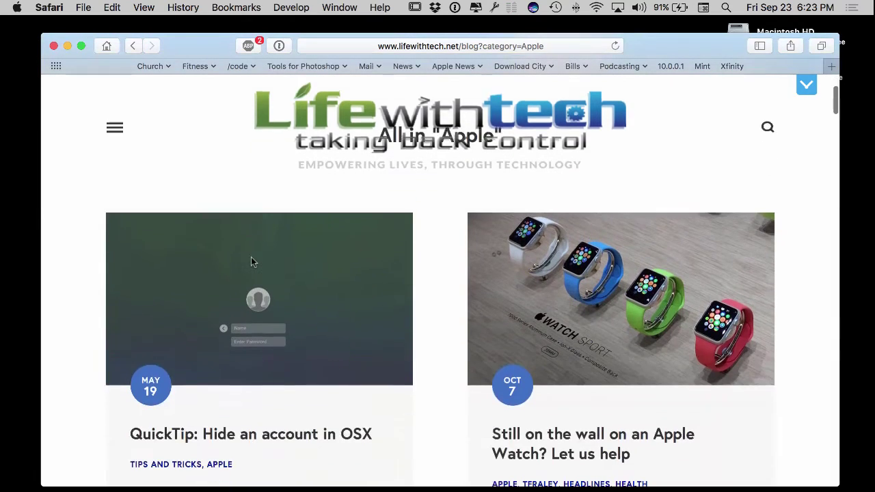
scroll(251, 258, down, 10)
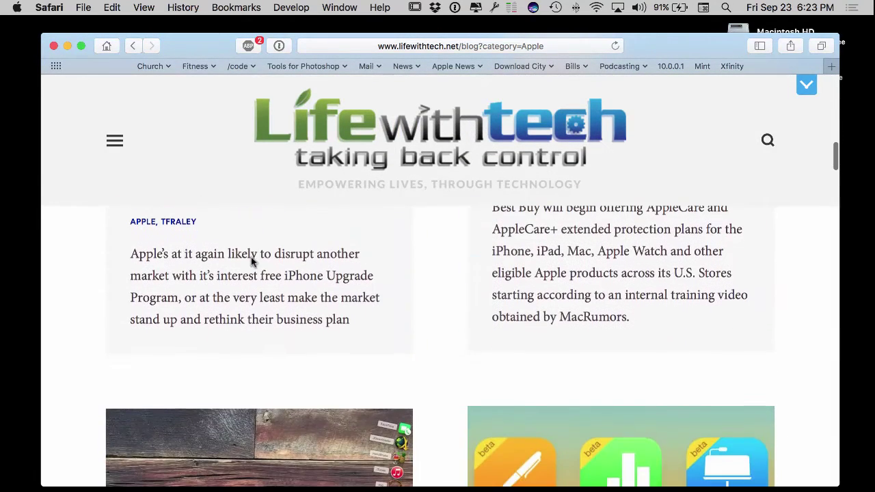
- View the blog's navigation menu down to its social links, close it, and minimize the browser window
click(115, 143)
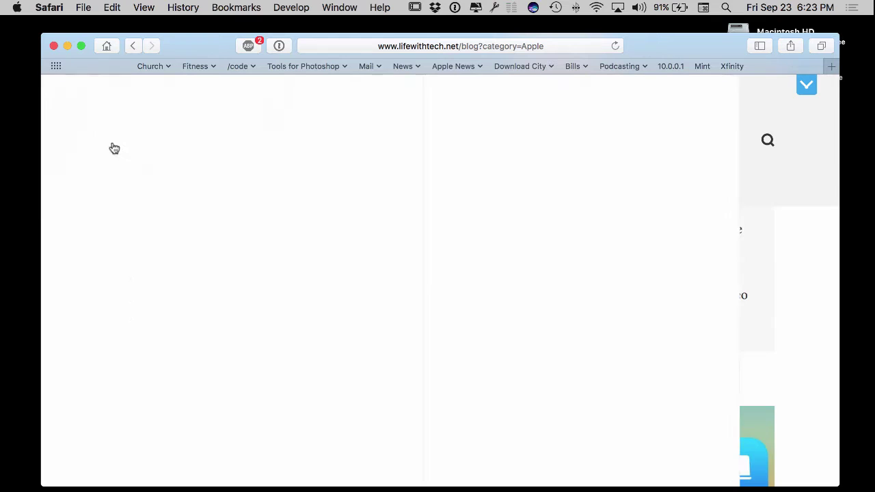
scroll(194, 373, down, 4)
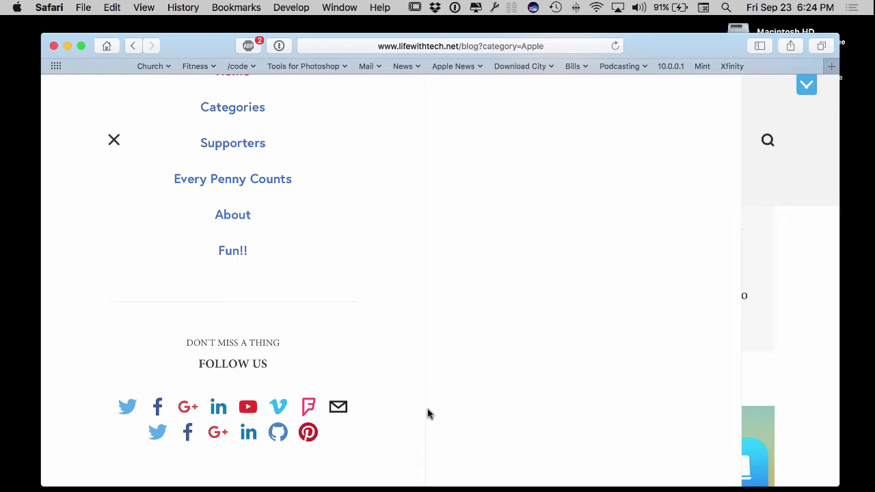
click(113, 140)
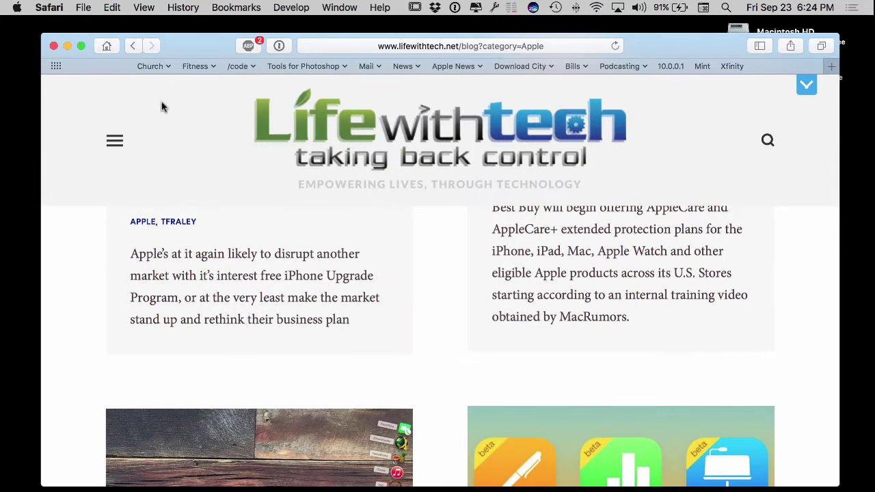
click(67, 46)
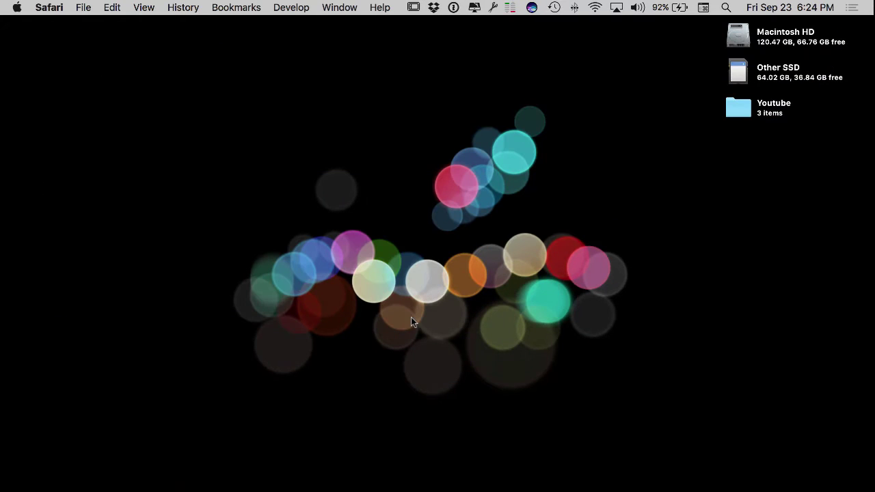
- Open the Dictation settings under Accessibility in System Preferences
click(551, 482)
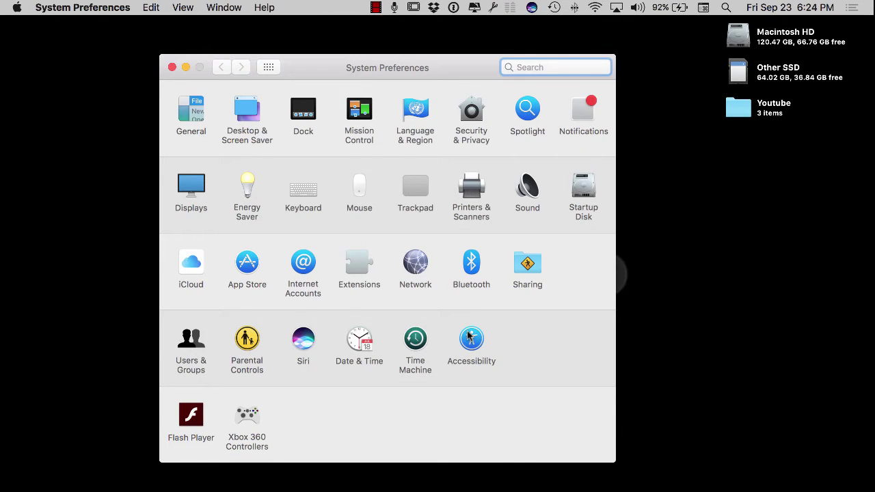
drag(486, 72, 521, 54)
click(514, 325)
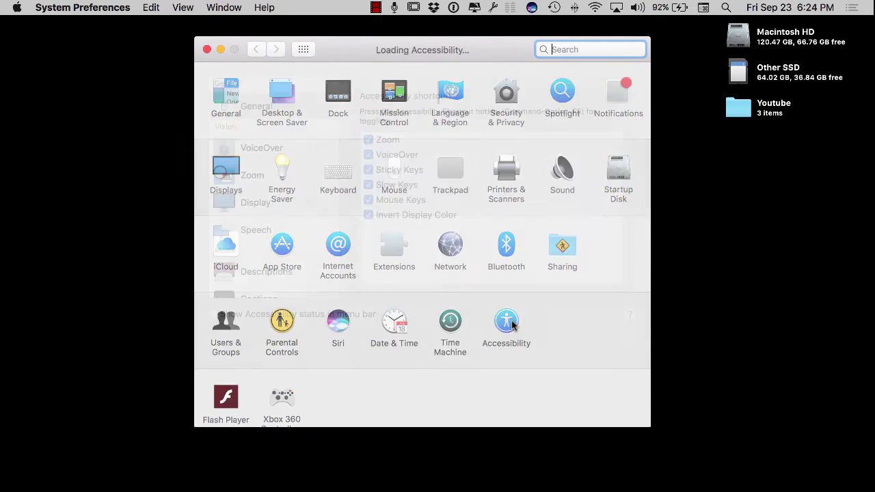
scroll(308, 206, down, 4)
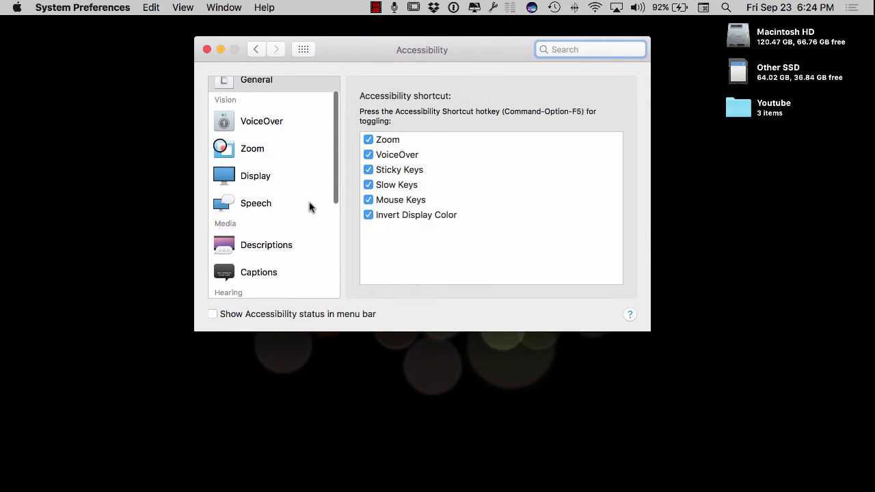
scroll(260, 228, down, 6)
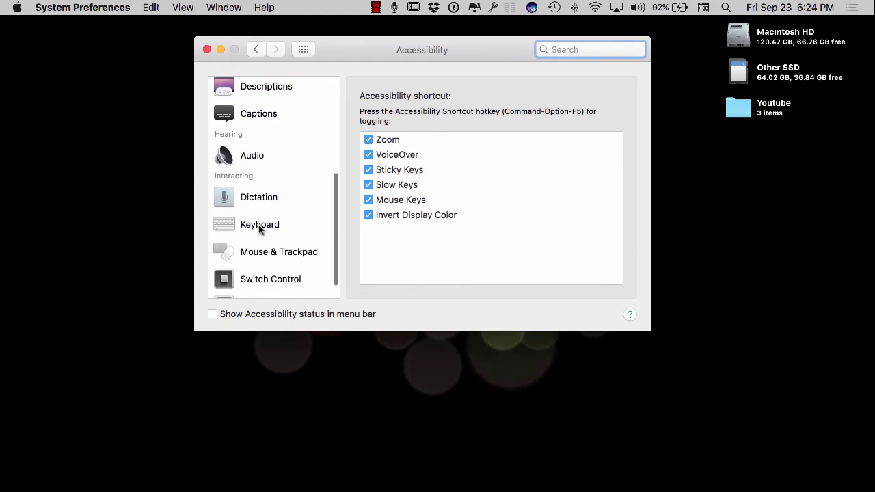
click(261, 190)
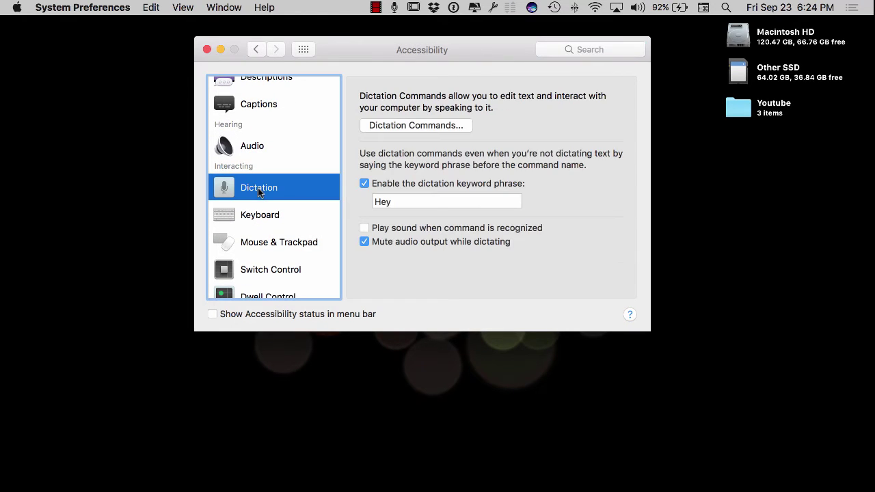
- Review the Dictation settings, checking the keyword phrase option and its phrase field
click(17, 10)
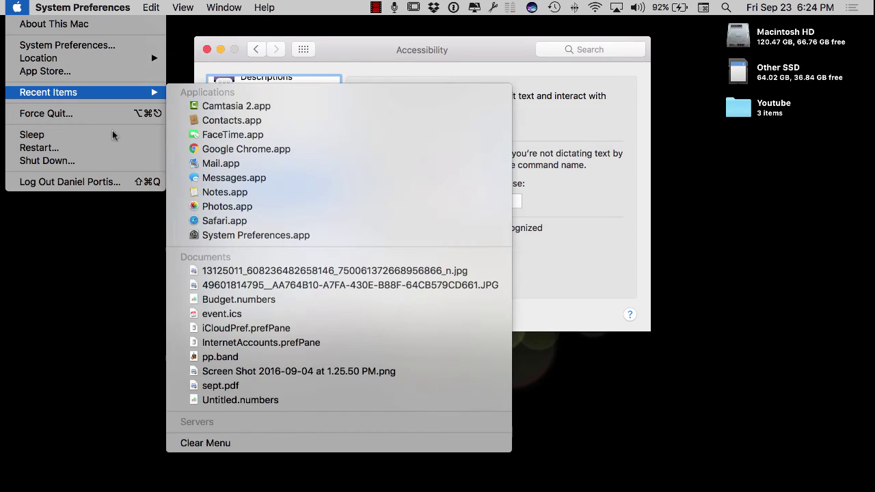
click(117, 272)
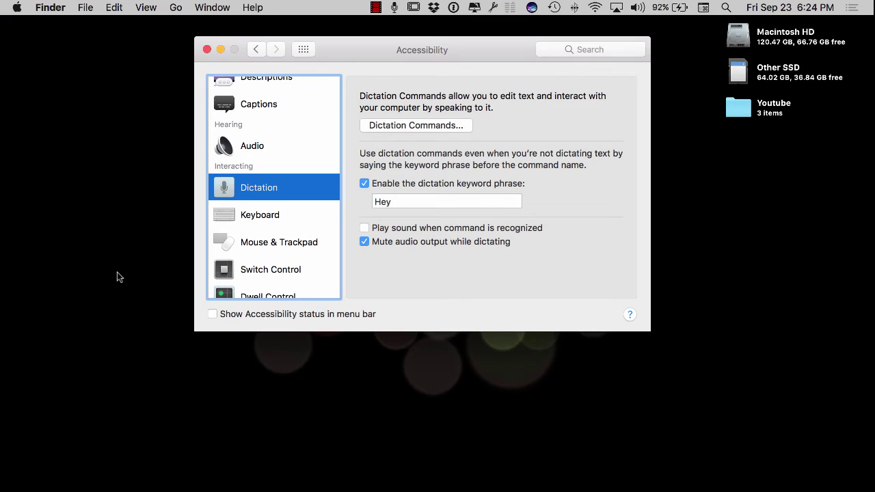
click(270, 189)
click(364, 185)
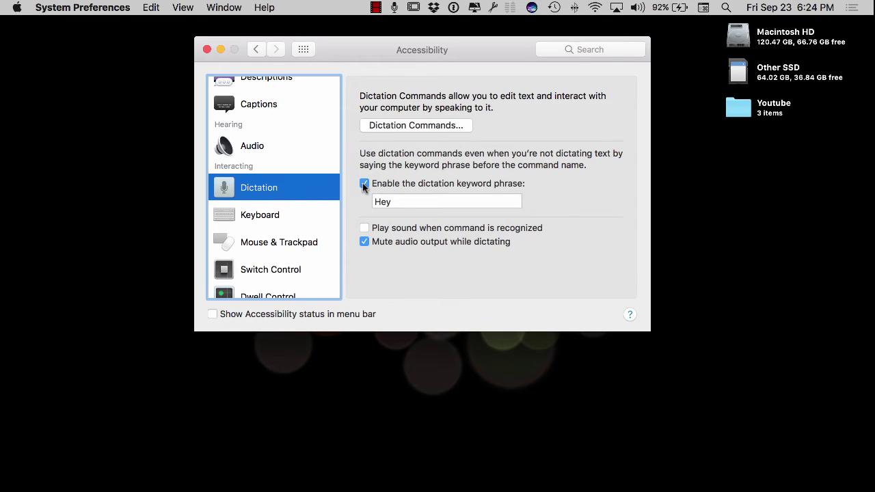
click(395, 199)
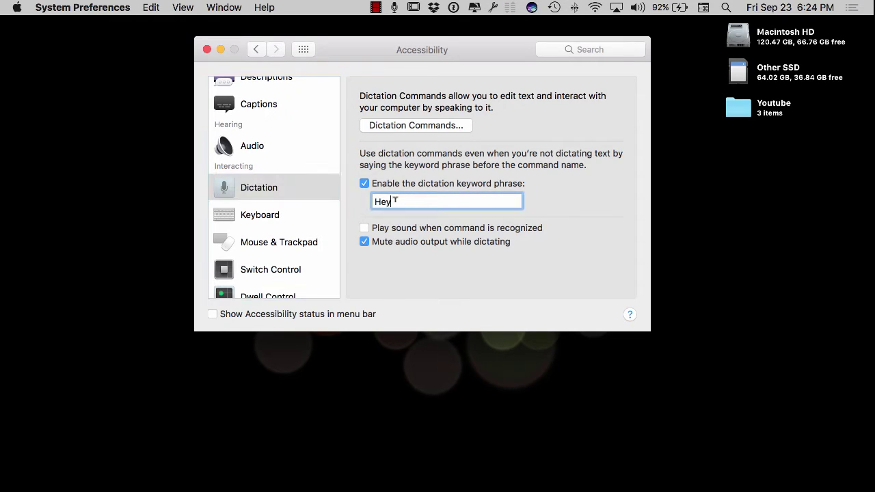
scroll(311, 195, up, 3)
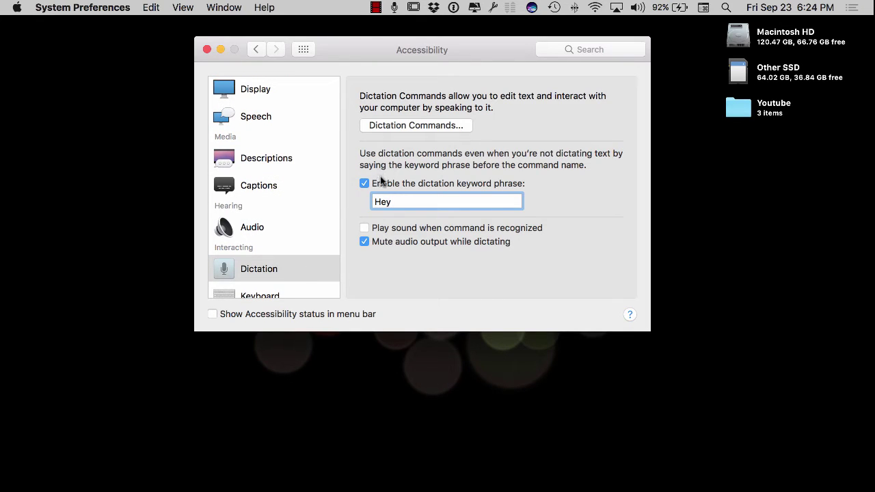
scroll(327, 185, down, 2)
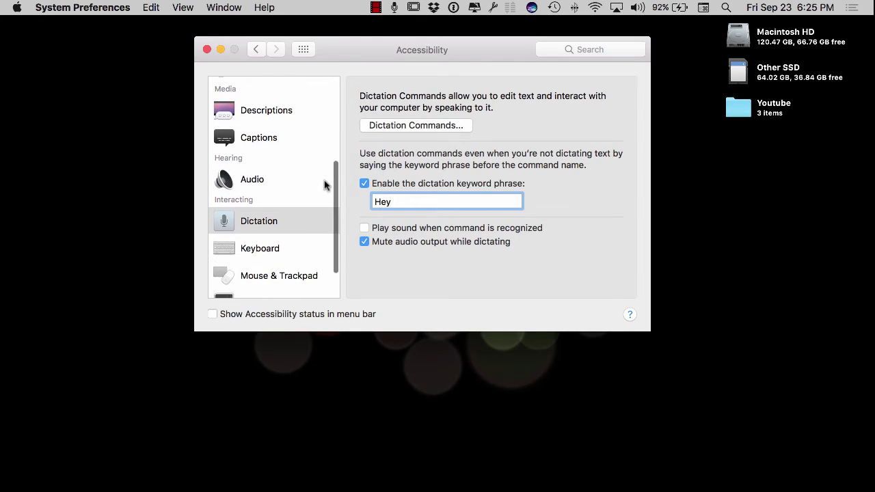
- Open the Dictation Commands list and add a new blank user command
click(411, 125)
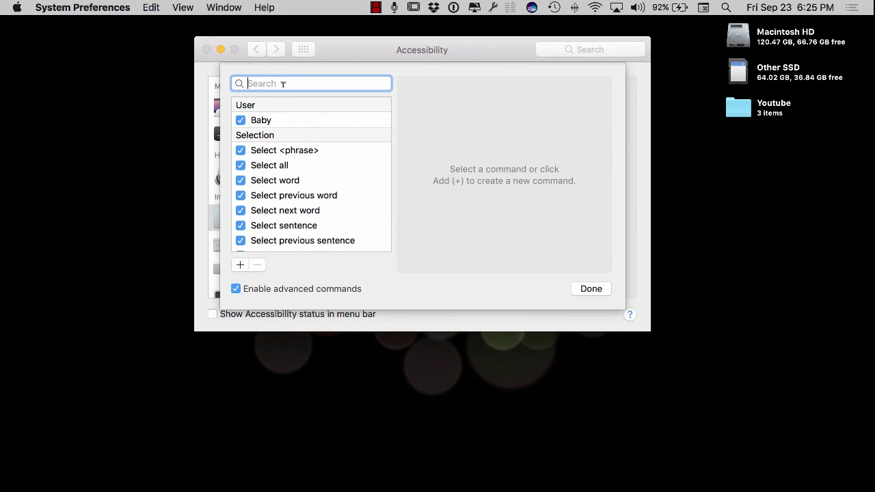
text(Paul)
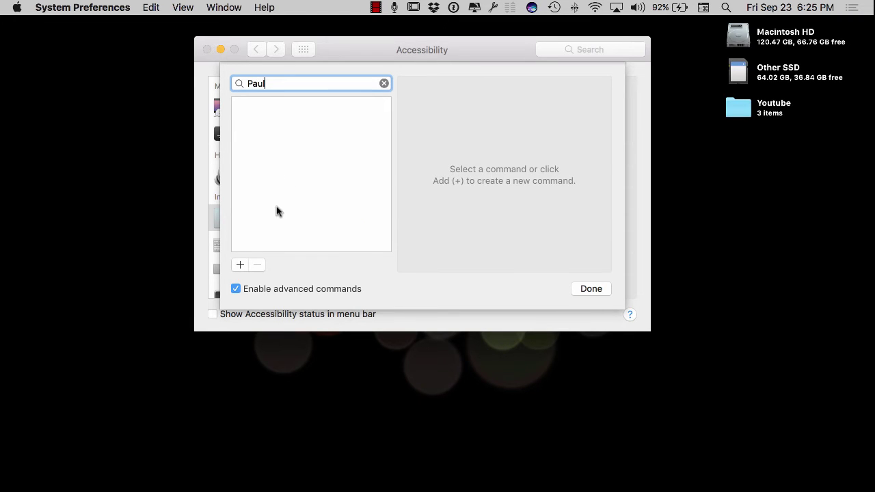
click(239, 264)
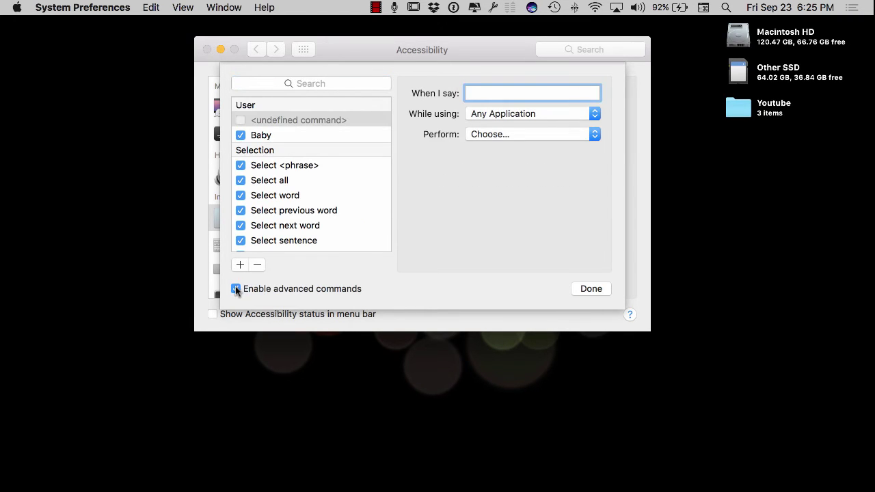
- Turn the advanced dictation commands off and back on
click(236, 289)
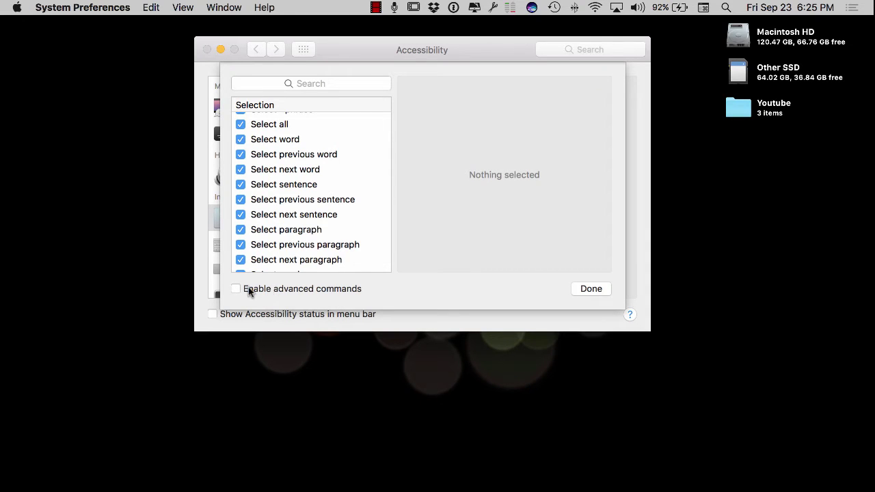
click(236, 289)
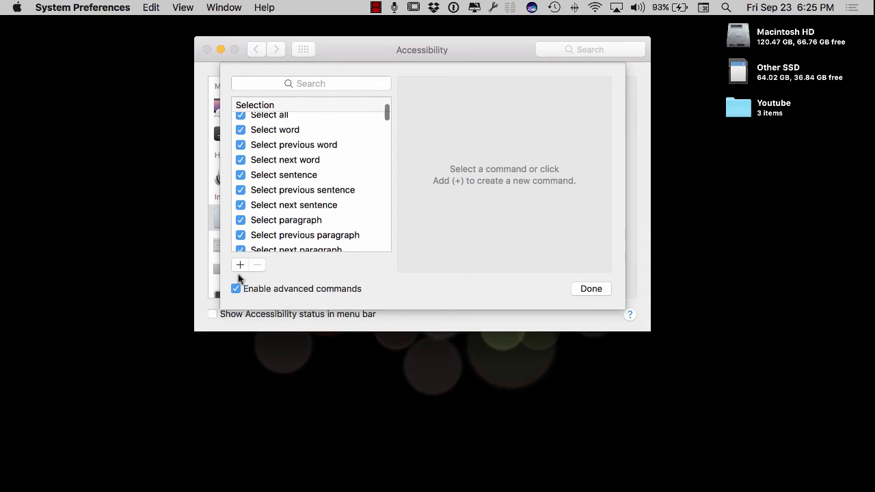
scroll(267, 198, up, 3)
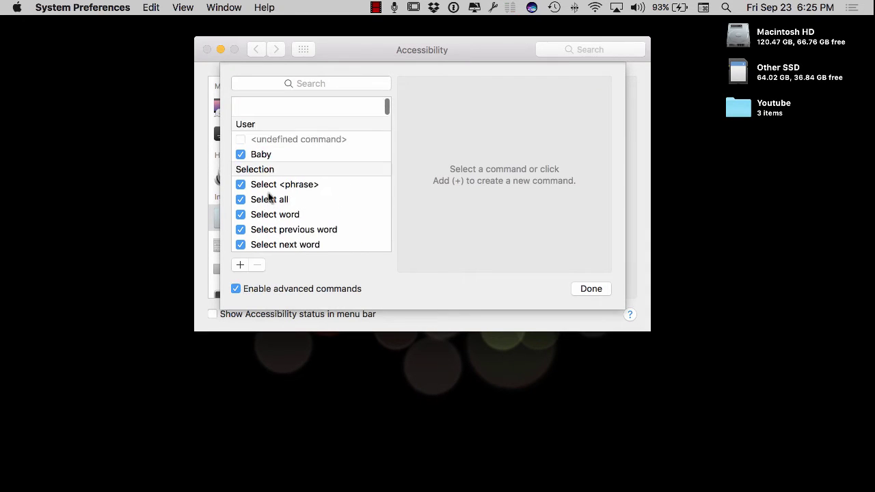
- Add another blank user command and enter a first name as the spoken phrase of the first undefined command
click(261, 84)
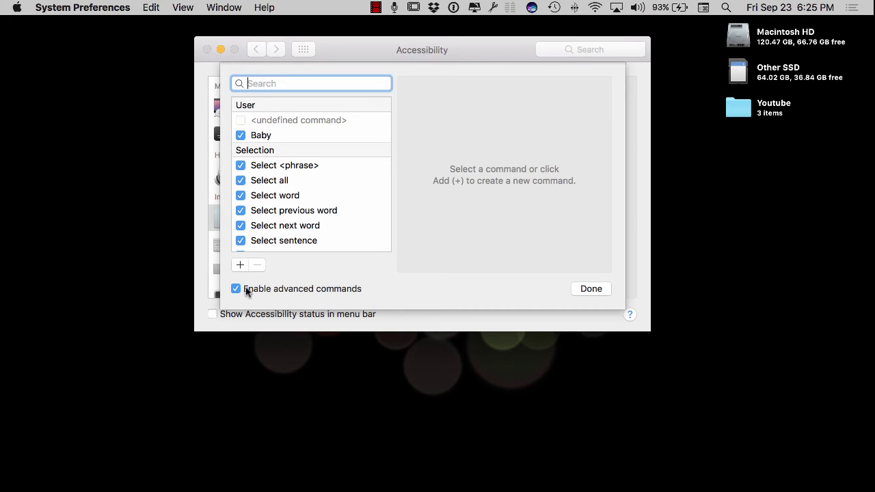
click(240, 265)
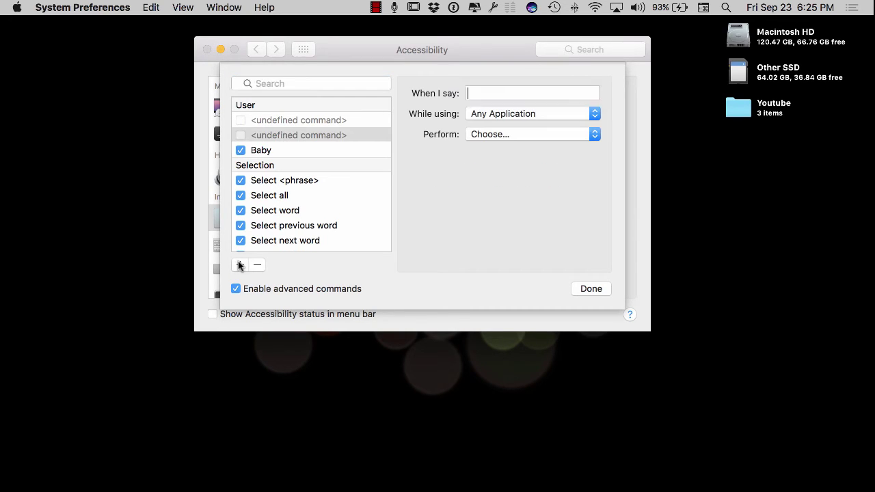
click(293, 120)
click(482, 93)
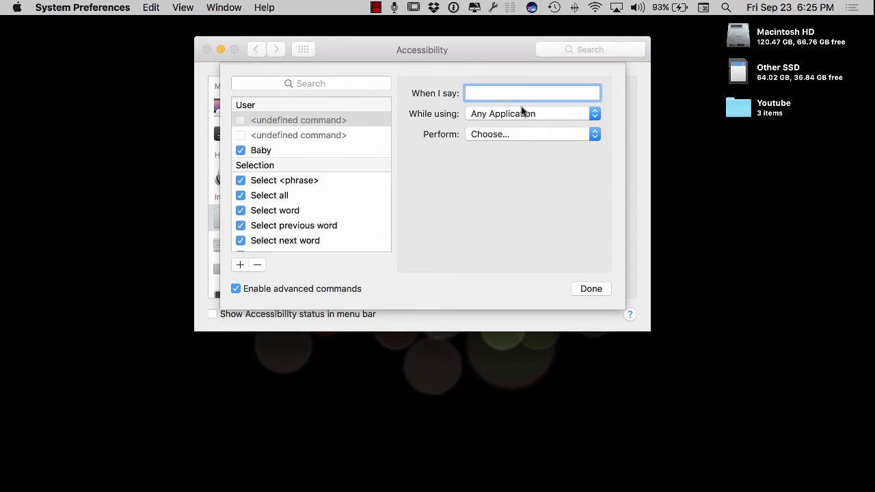
text(Paul)
- Set the new command's action to open a Finder item and choose Siri.app from the Applications folder
click(513, 136)
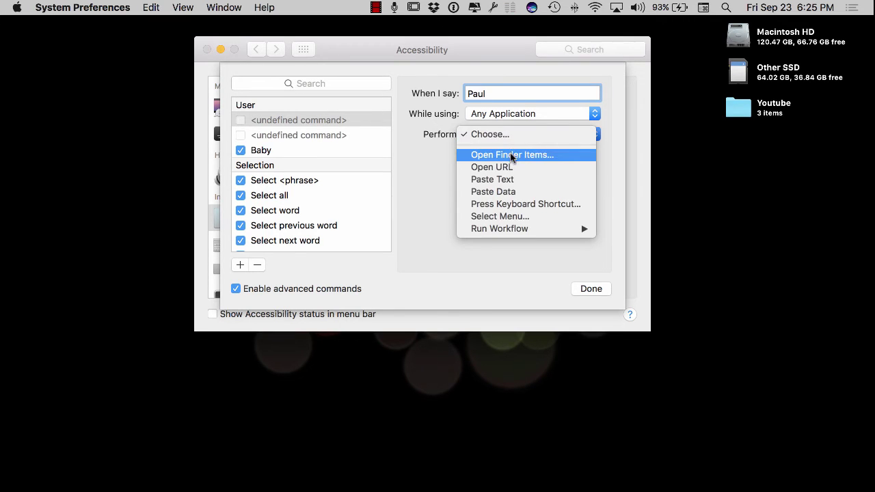
click(515, 155)
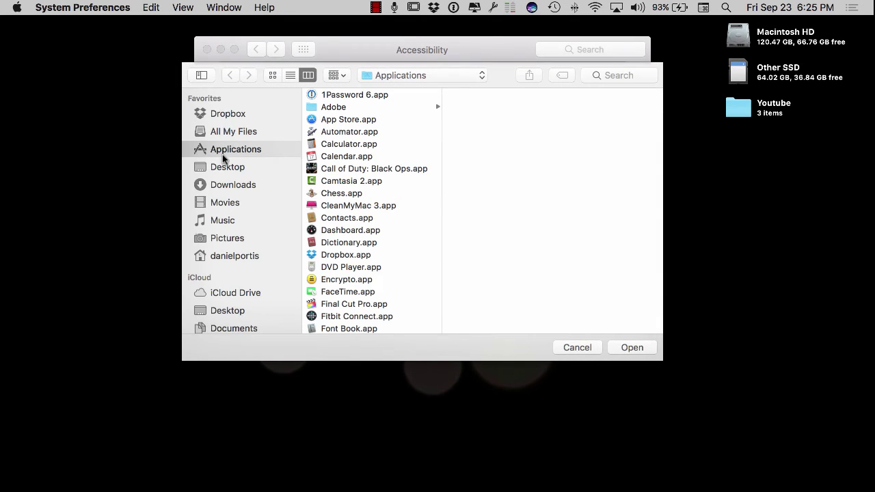
scroll(337, 176, down, 15)
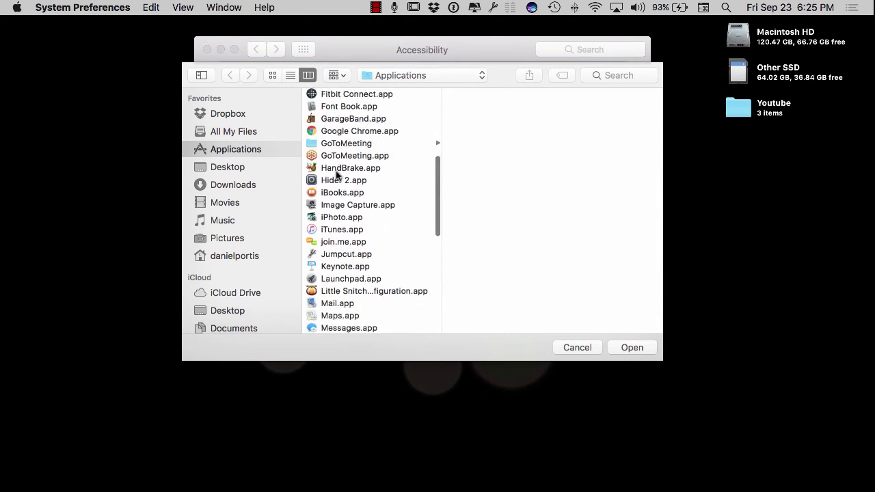
scroll(336, 176, down, 10)
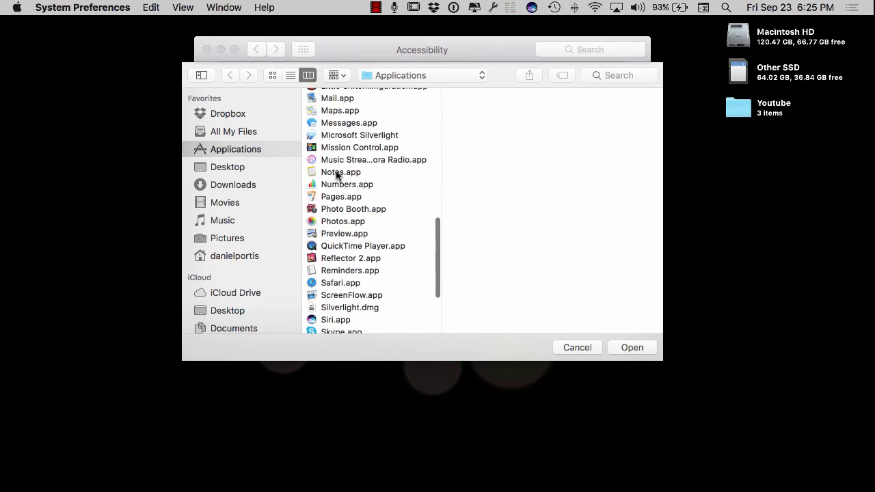
scroll(336, 176, down, 3)
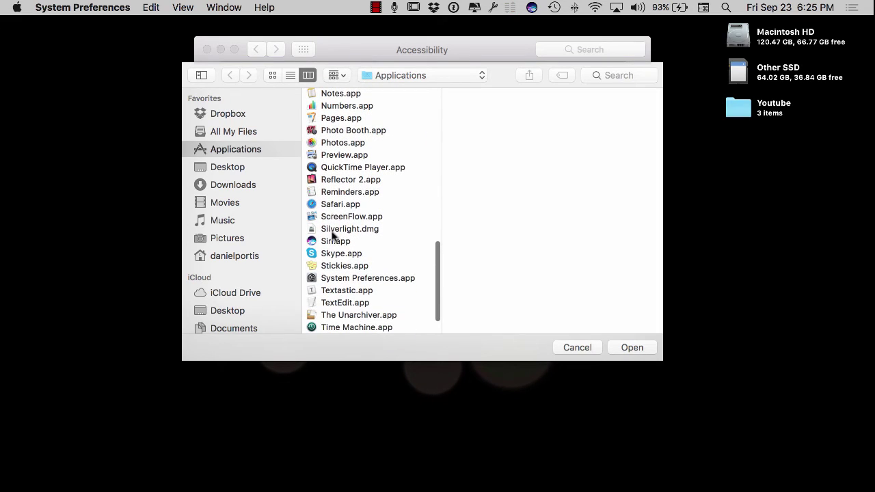
click(332, 239)
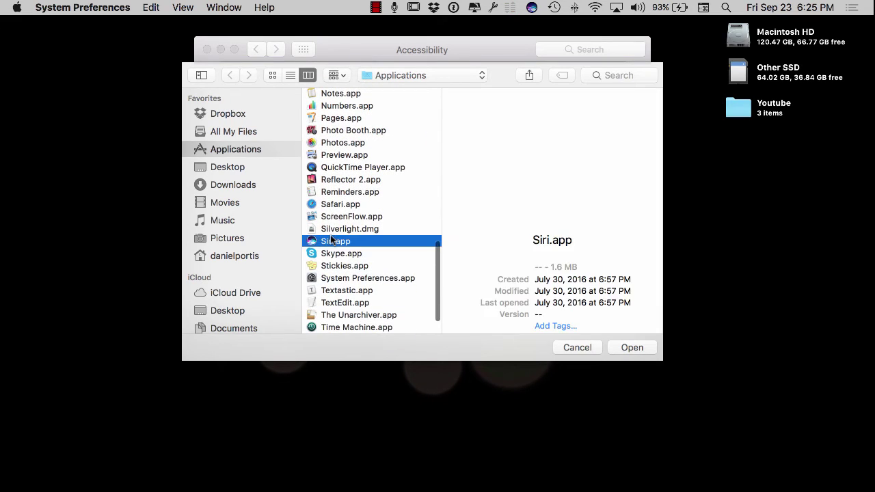
click(632, 349)
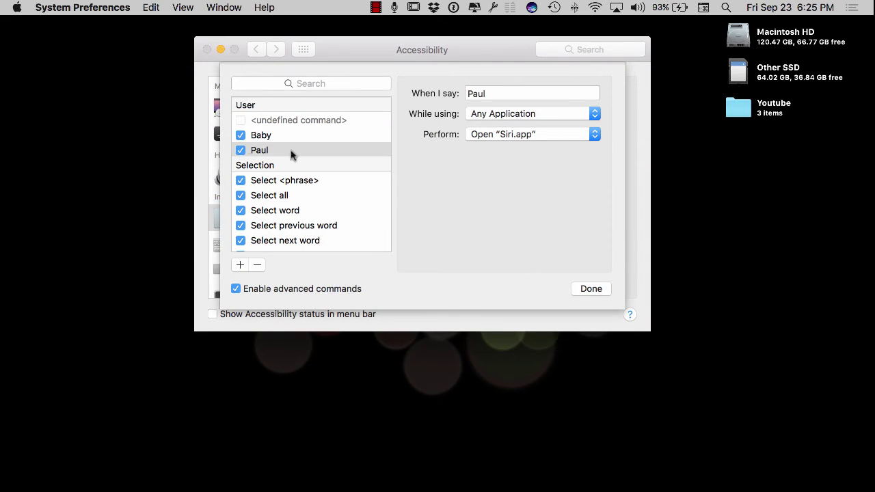
- Turn the "Baby" command off and back on, and close the dictation commands list along with the Accessibility preferences
click(239, 136)
click(239, 135)
click(596, 290)
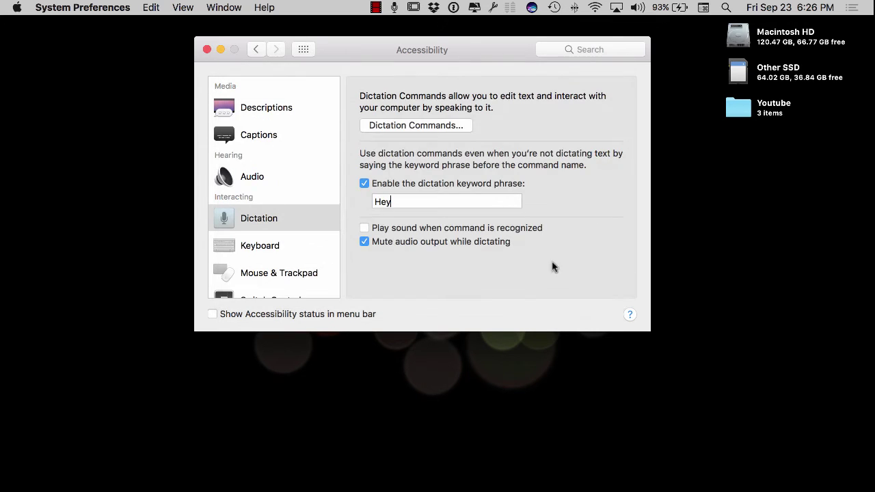
click(206, 50)
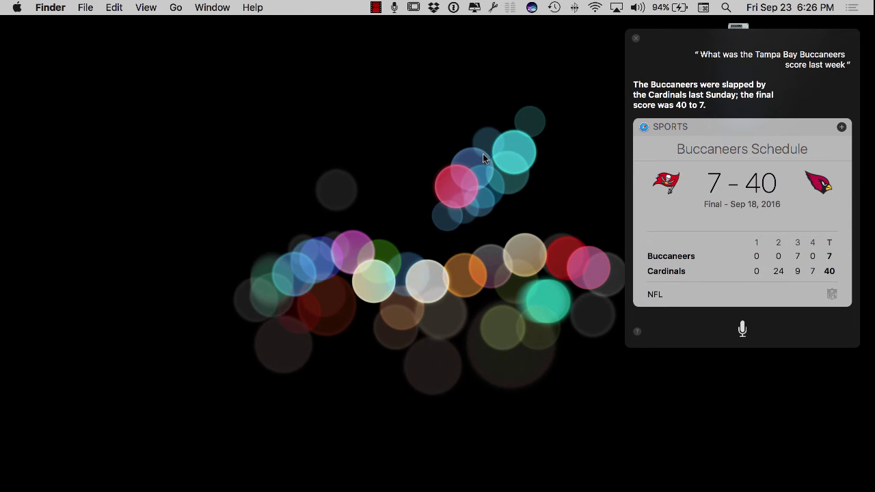
- Dismiss the Siri sports result, then have Siri send the tweet "Life with tech.net is the man" and dismiss it
click(636, 40)
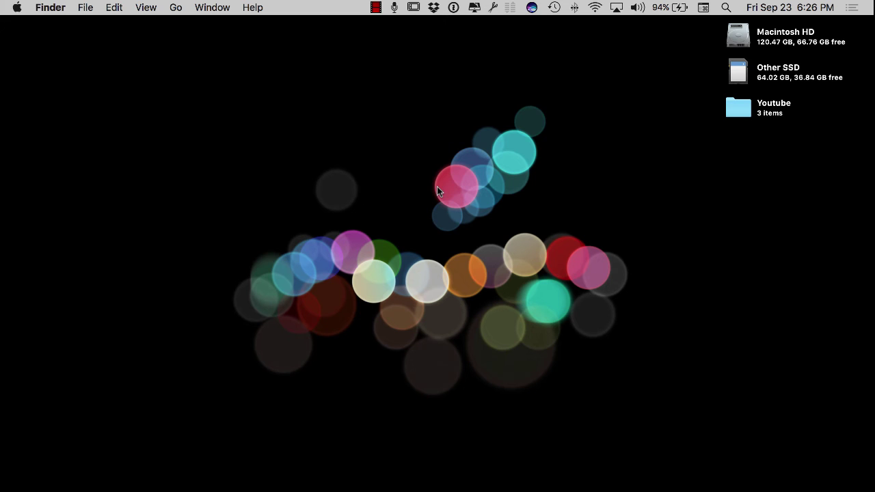
key(super+space)
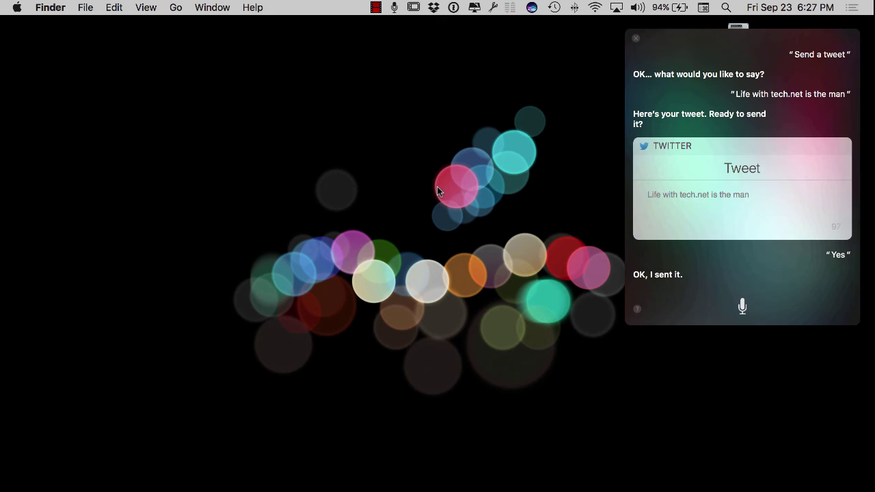
click(636, 39)
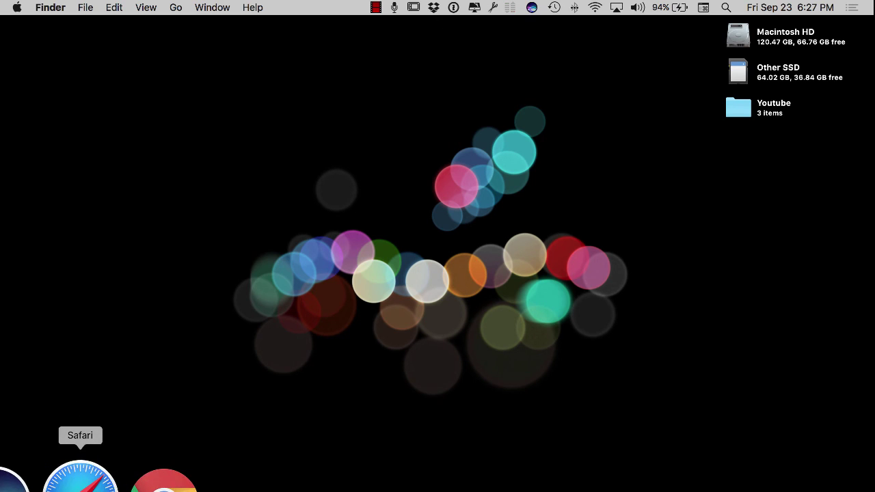
- Switch to Safari and look through the Apple category posts and the site menu on lifewithtech.net
click(80, 482)
scroll(394, 223, up, 10)
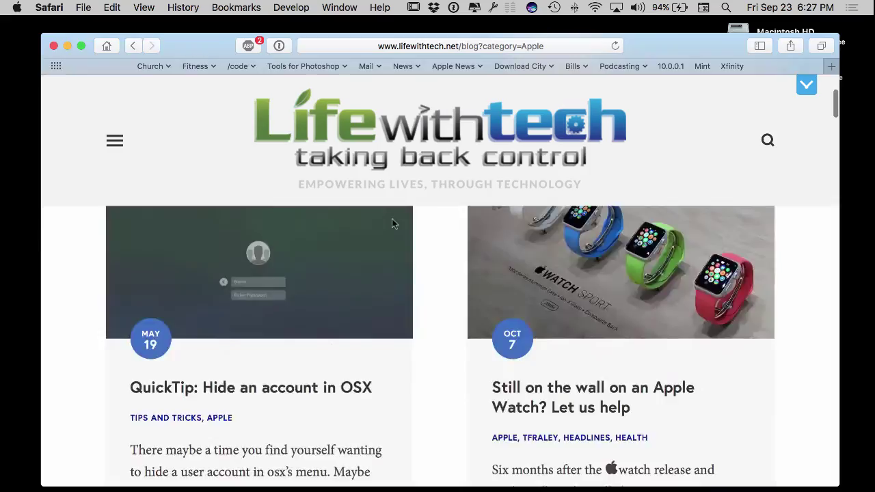
scroll(394, 223, down, 3)
scroll(393, 224, down, 10)
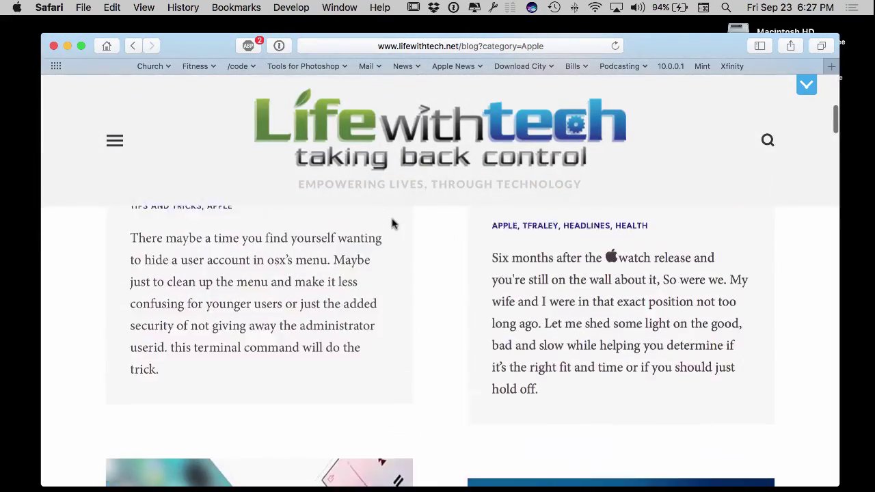
scroll(394, 223, down, 10)
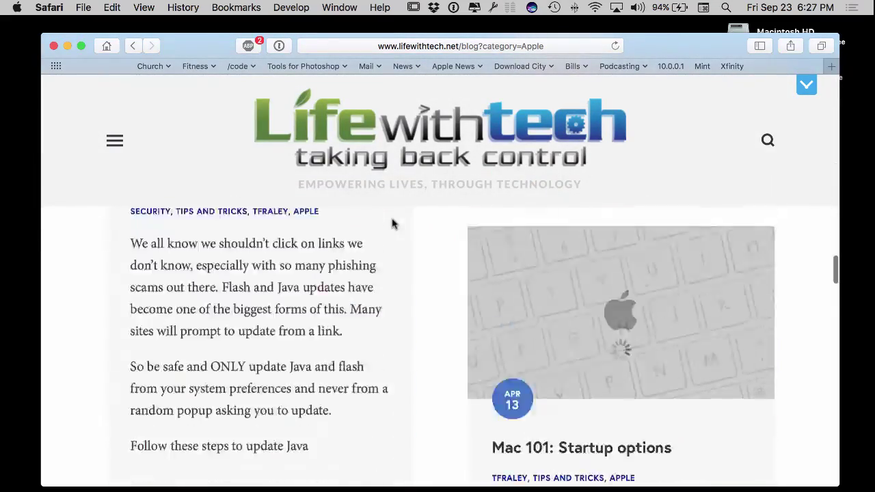
scroll(393, 224, down, 5)
scroll(393, 223, up, 10)
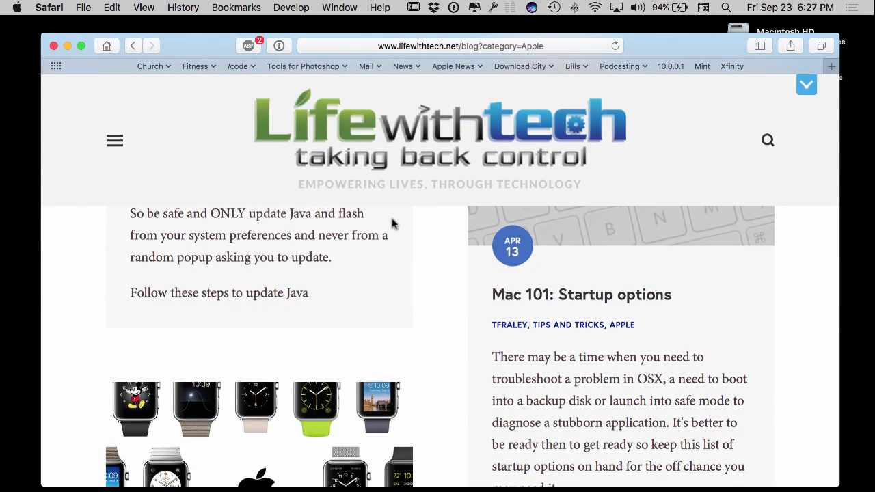
scroll(394, 224, up, 20)
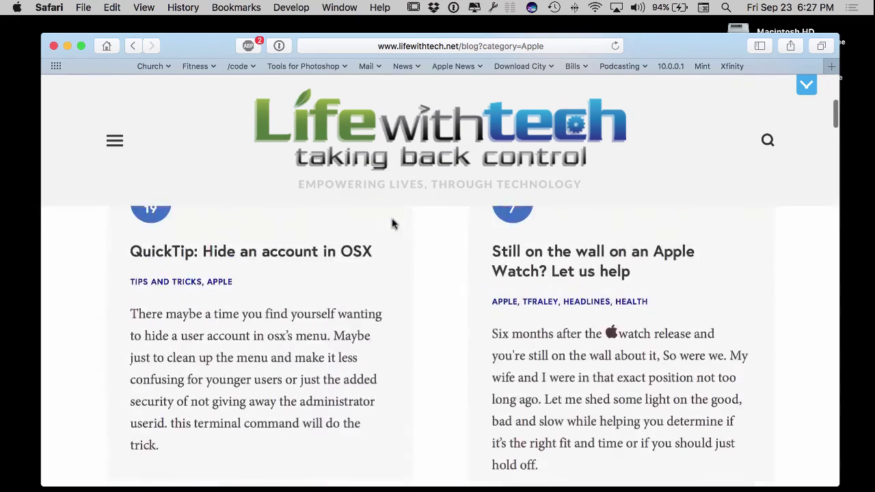
scroll(394, 224, down, 3)
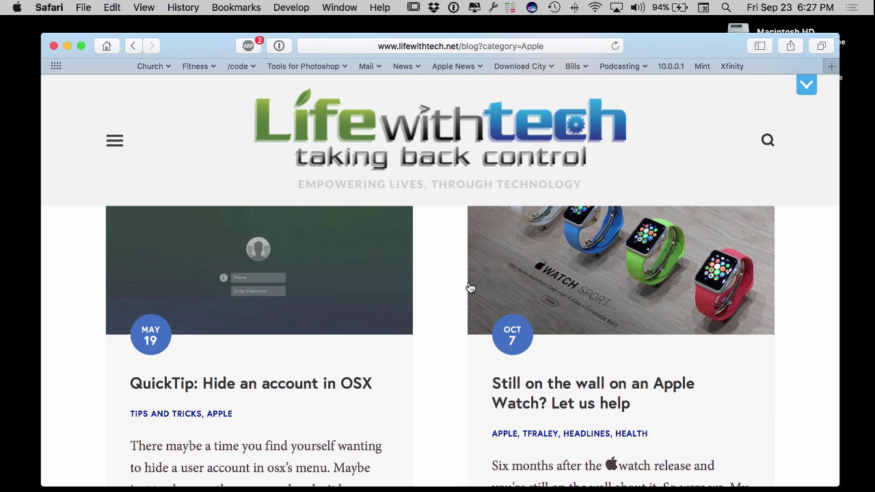
scroll(470, 288, down, 2)
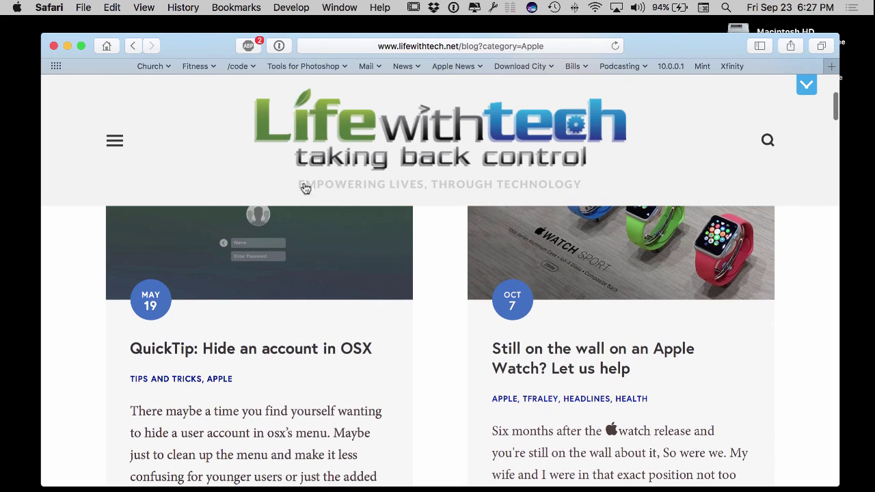
click(115, 141)
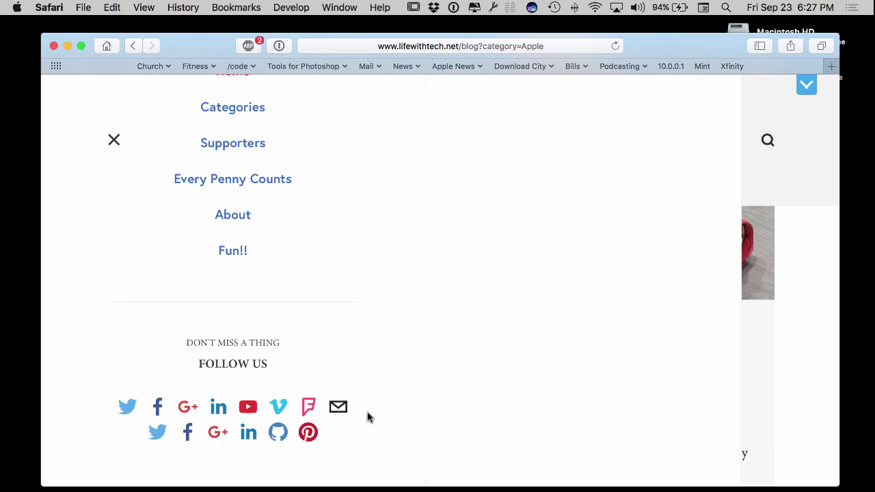
click(112, 140)
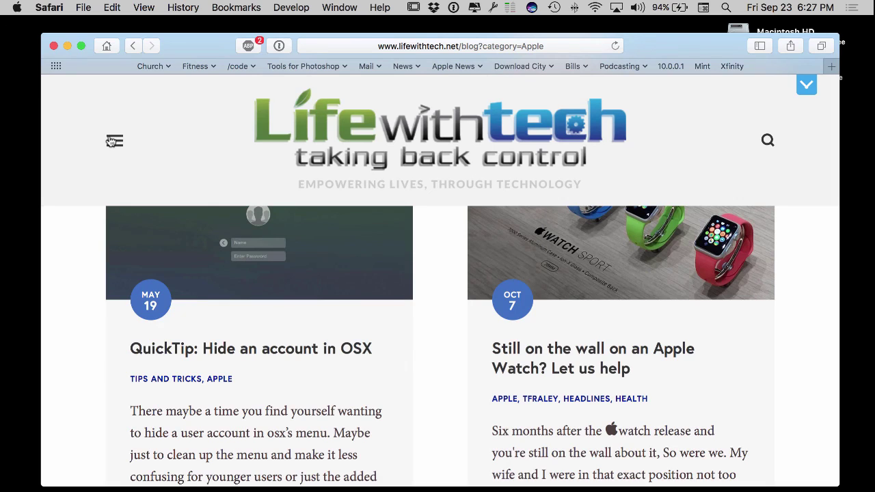